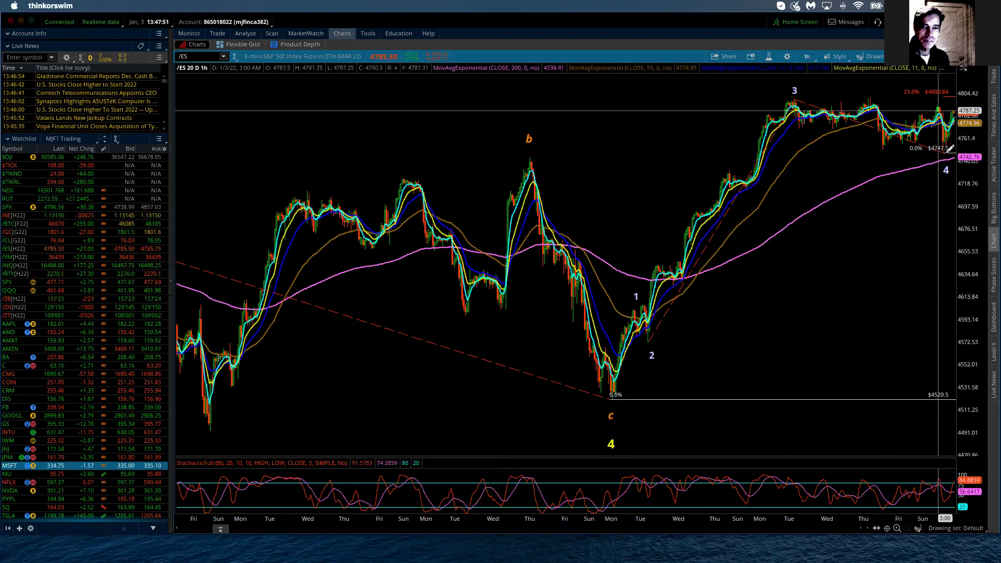
Dismiss the Fibonacci level readout and switch the /ES chart to 180 D : 4h bars.
mouse_move(949, 149)
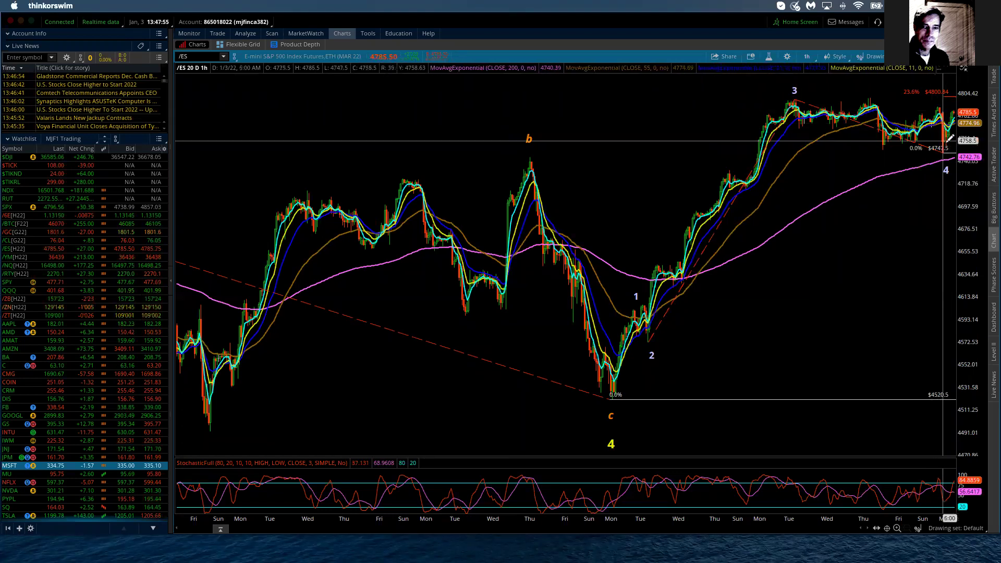
left_click(946, 140)
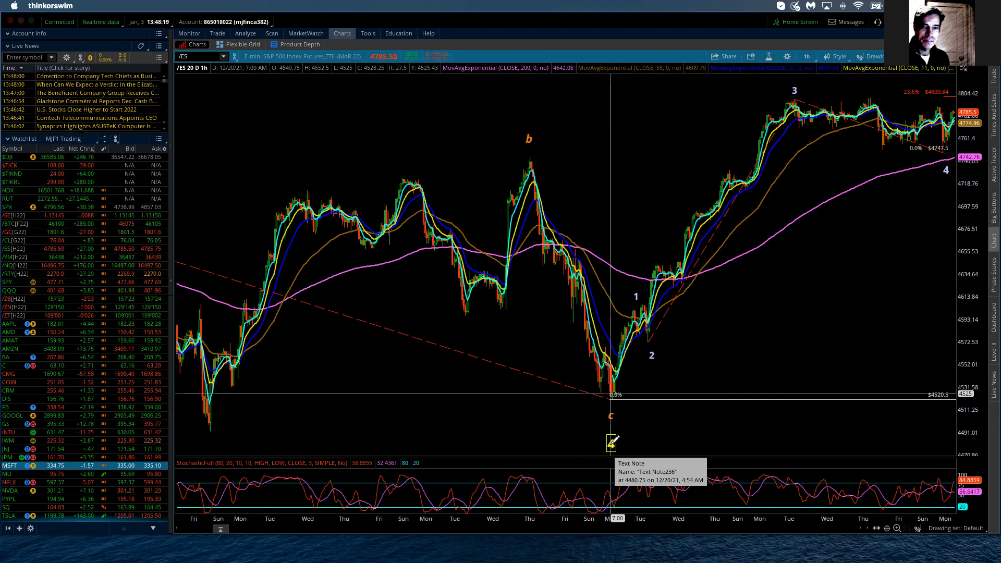
left_click(797, 59)
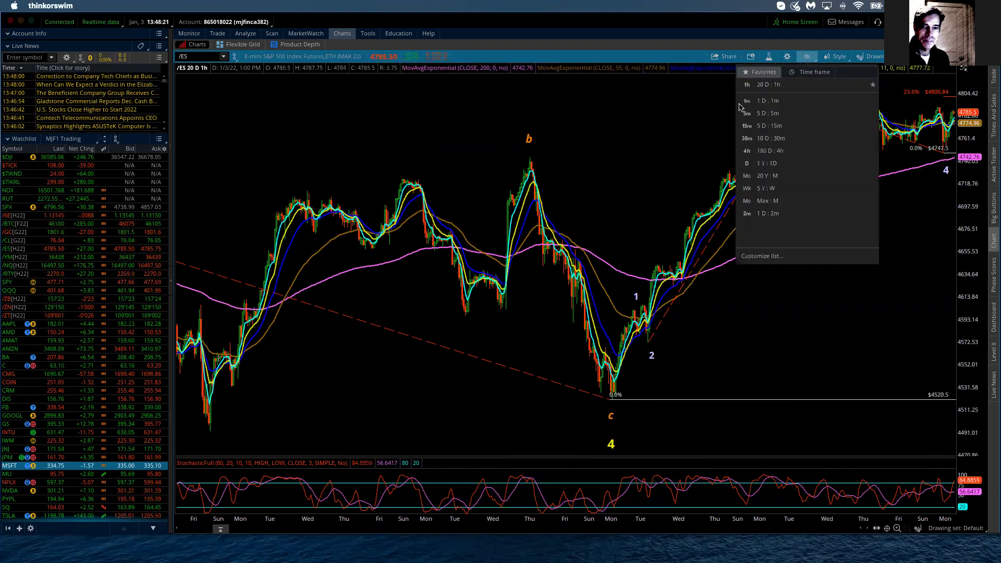
left_click(768, 150)
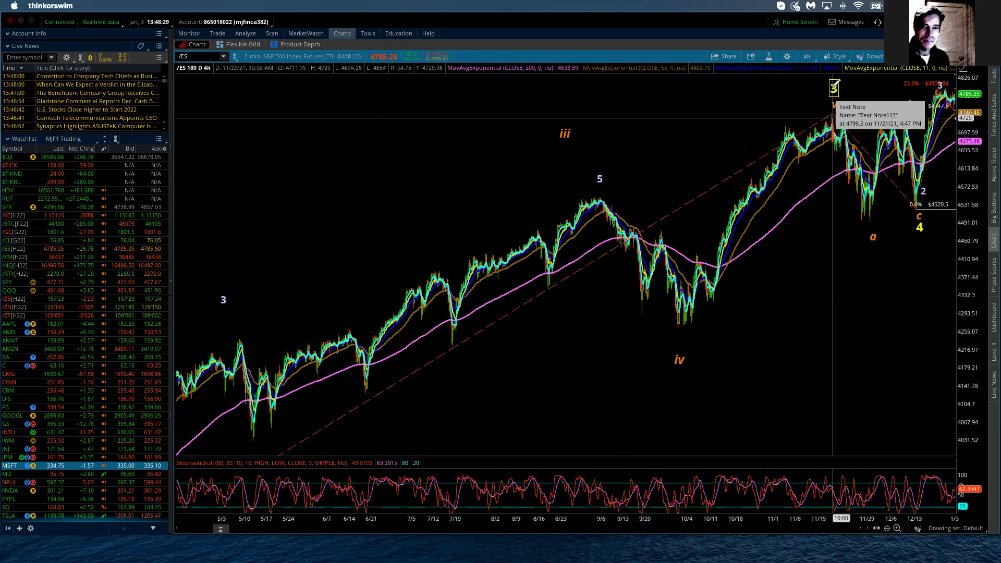
Move the iii wave label up above the September peak.
right_click(565, 133)
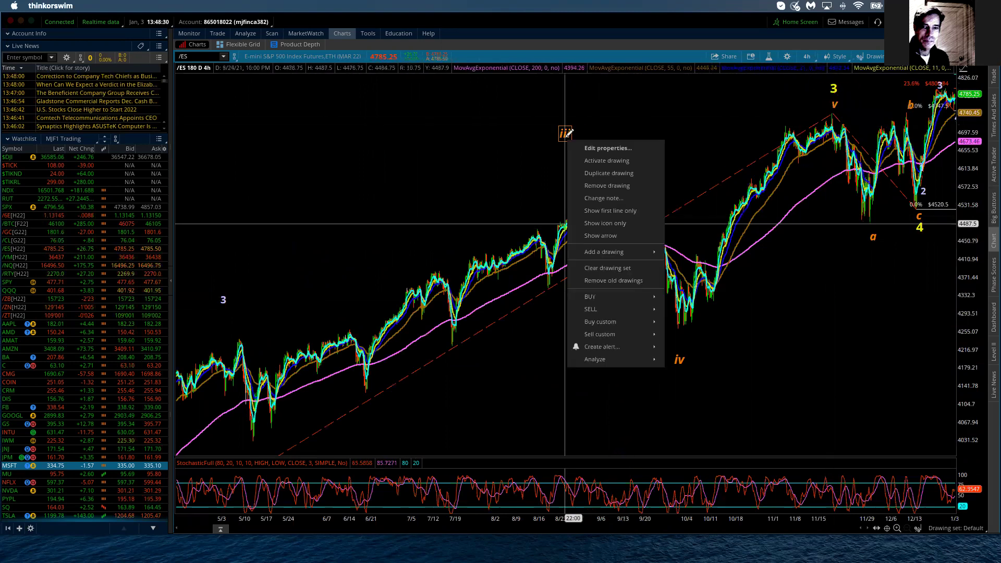
left_click(607, 160)
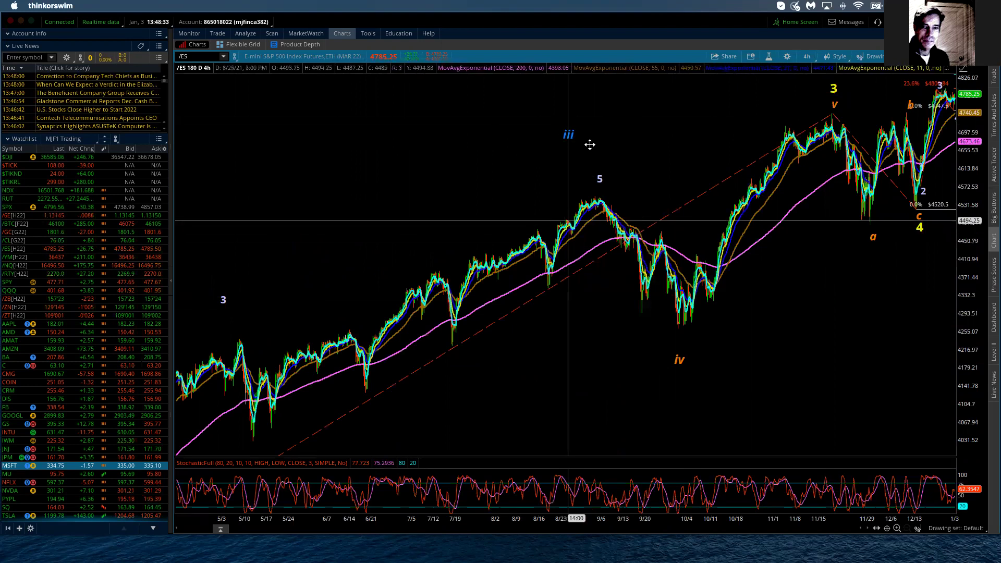
left_click(616, 168)
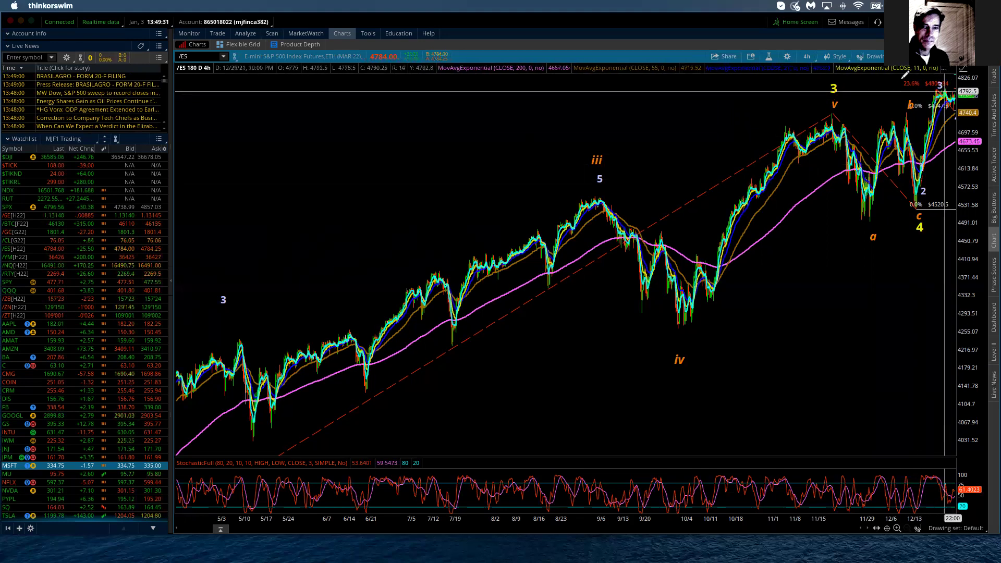
Return to 20 D : 1h bars and place the wave 4 label beneath the c low.
left_click(807, 58)
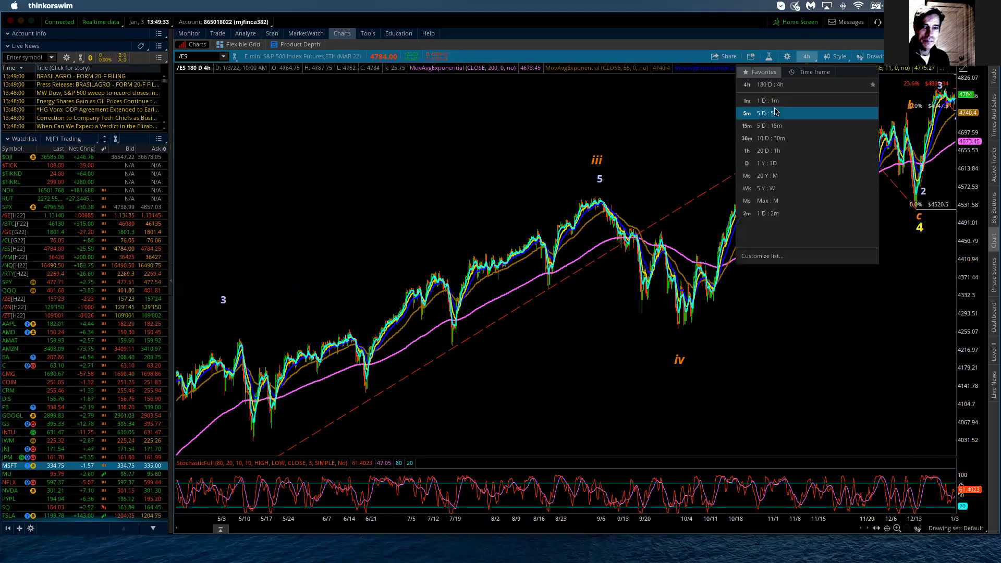
left_click(768, 151)
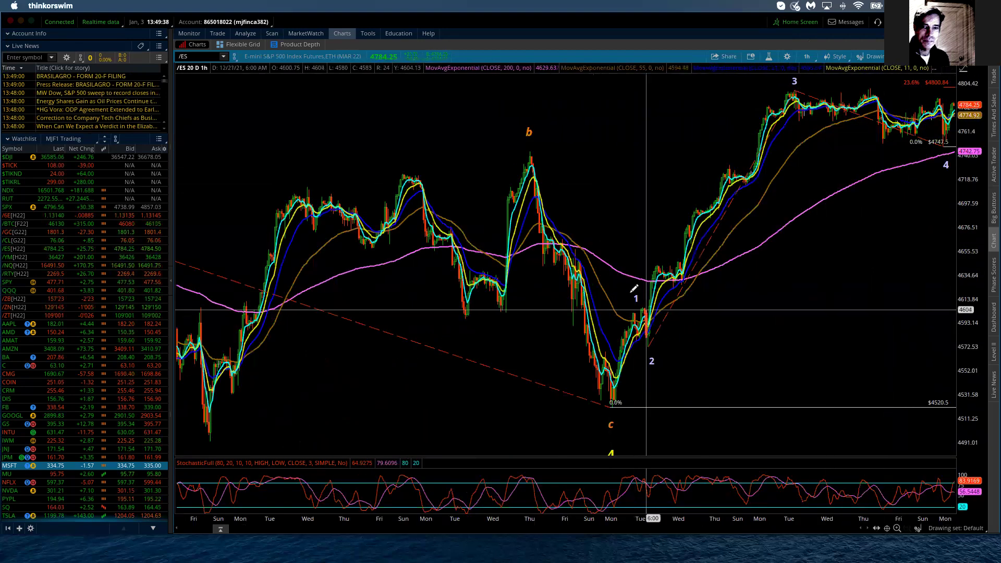
left_click(946, 164)
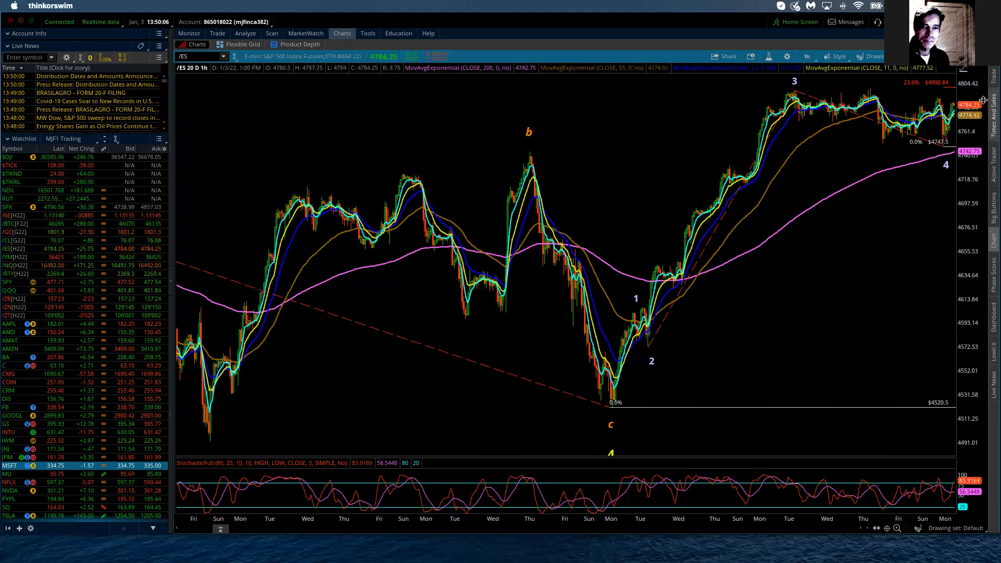
Reveal Fibonacci targets up to 4925, reset the price axis to Auto, then switch to 180 D : 4h.
left_click_drag(968, 90, 969, 266)
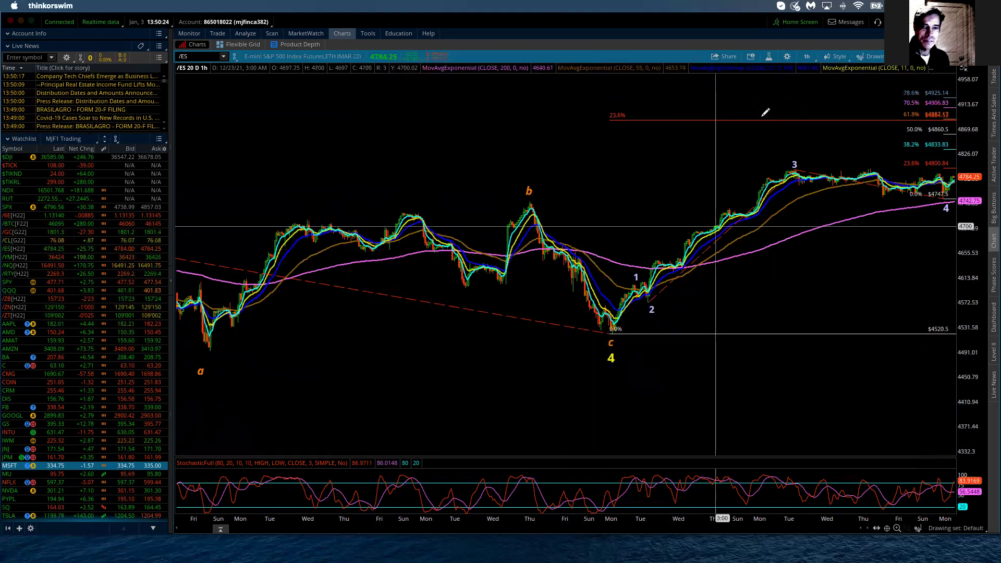
left_click(964, 68)
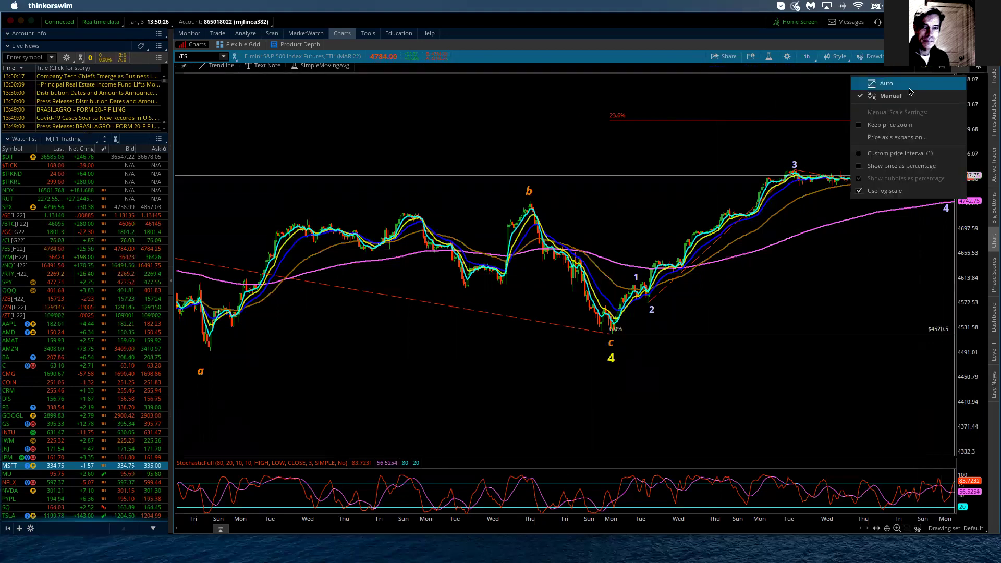
left_click(898, 84)
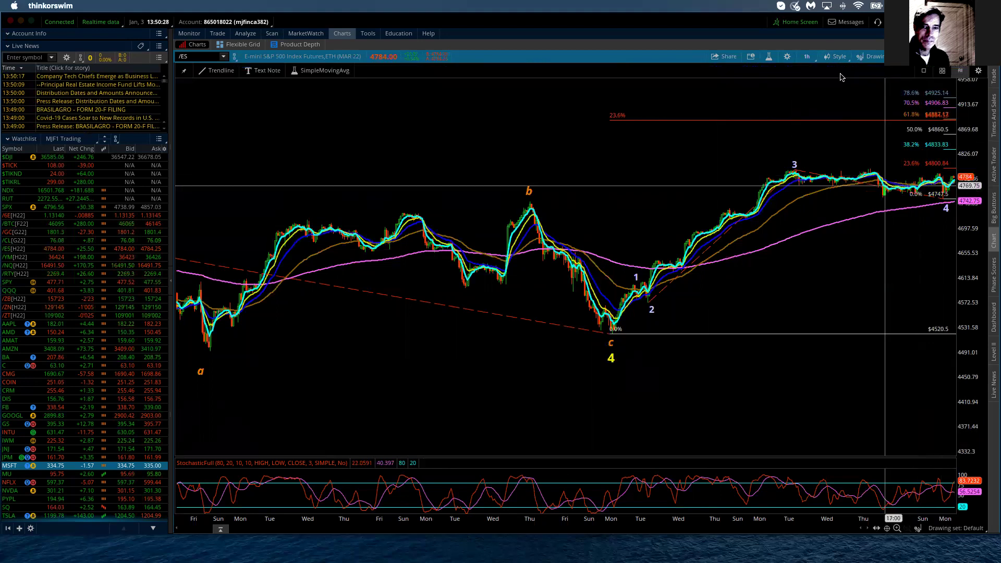
left_click(806, 56)
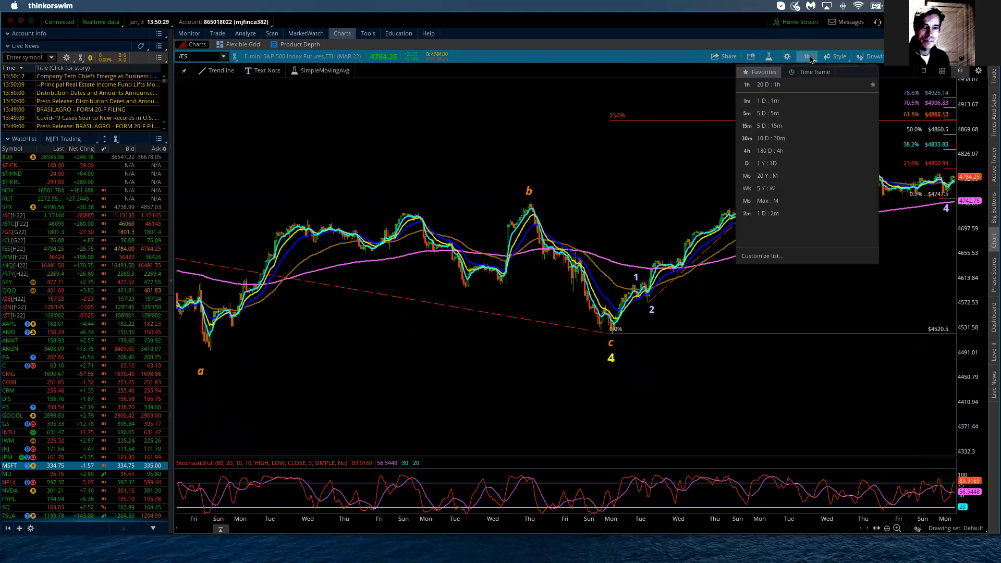
left_click(763, 151)
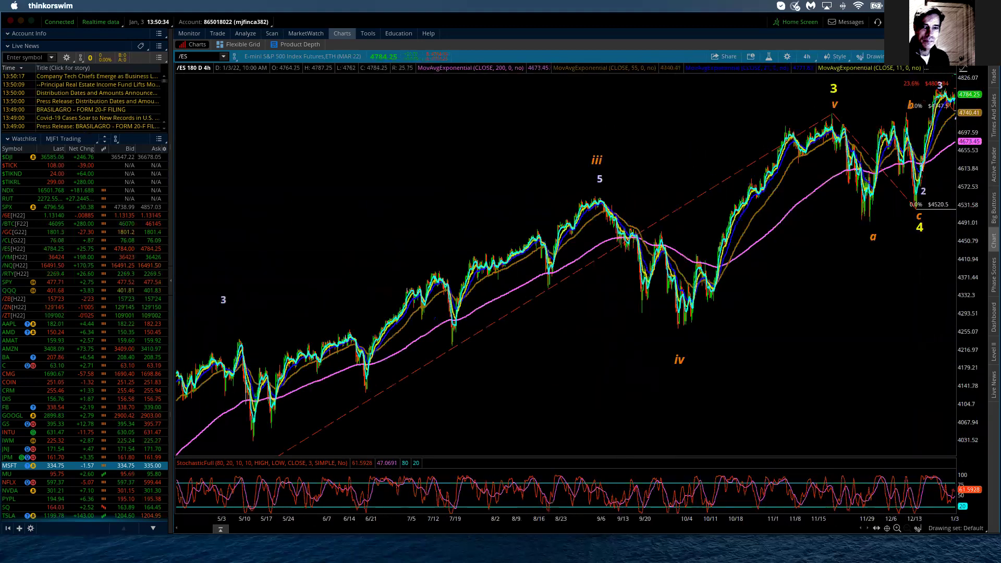
Switch the chart to 5 Y : W weekly bars and start a trendline at the wave 2 low.
left_click(807, 56)
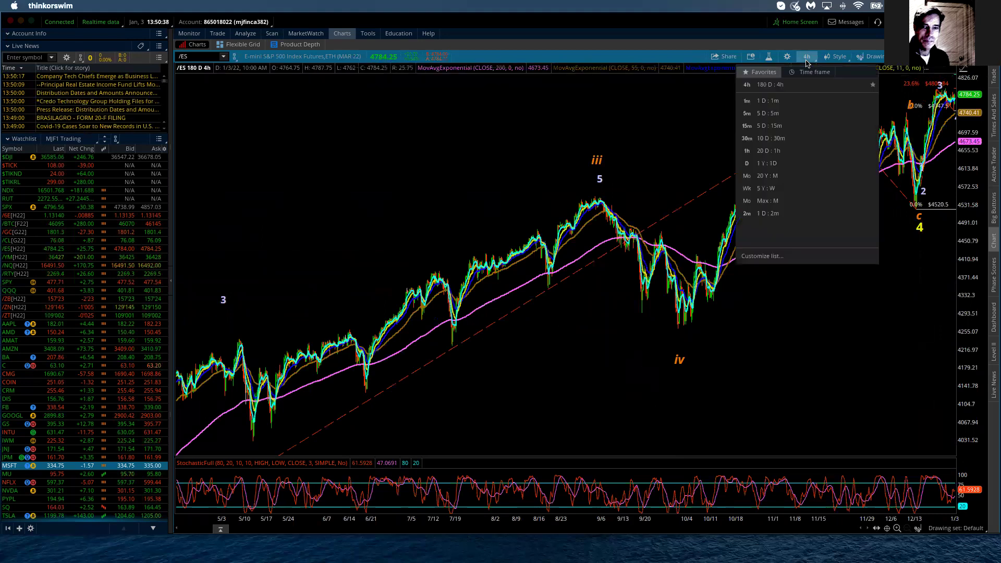
left_click(769, 182)
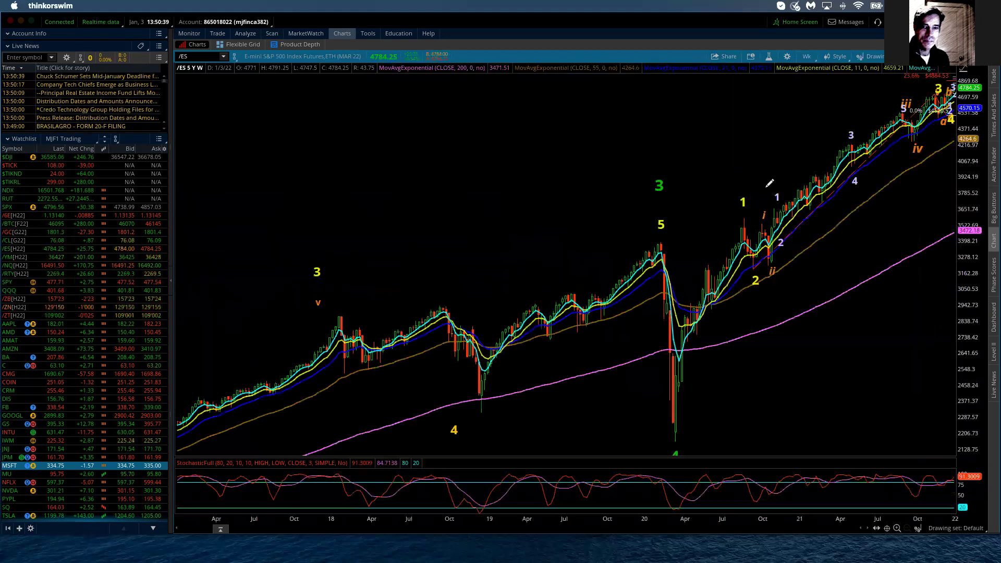
left_click(753, 269)
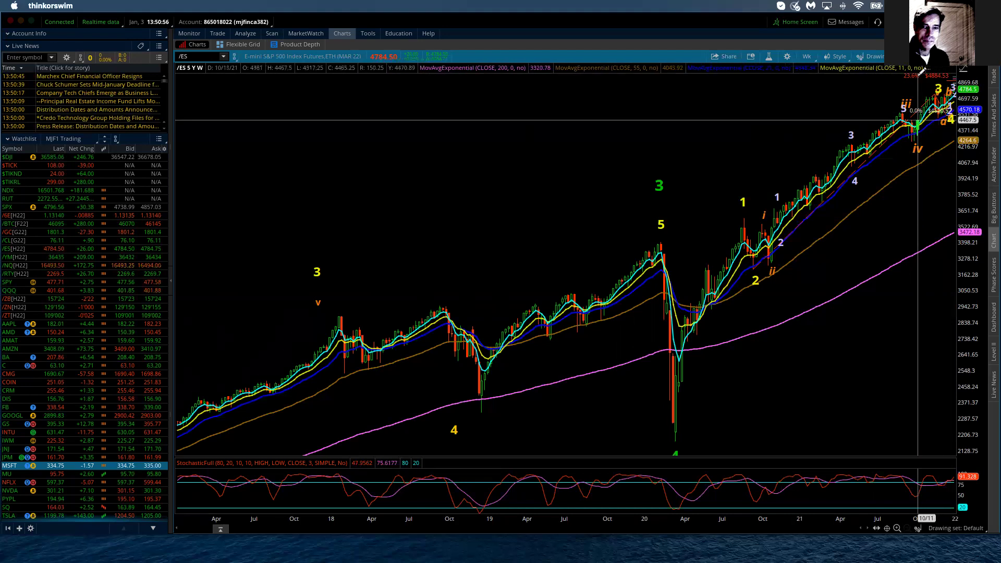
Set the chart time frame back to 180 D : 4h bars.
left_click(808, 57)
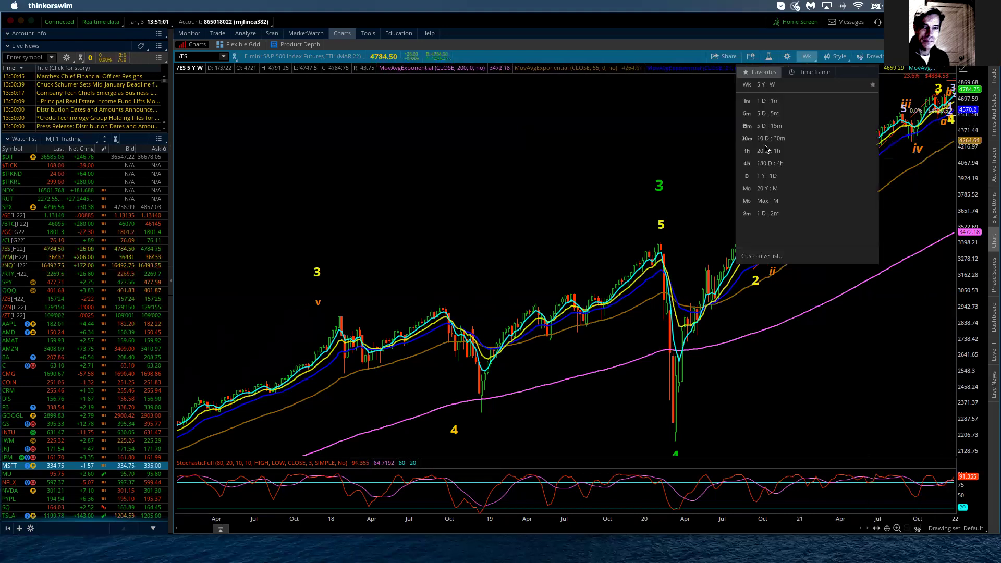
left_click(759, 164)
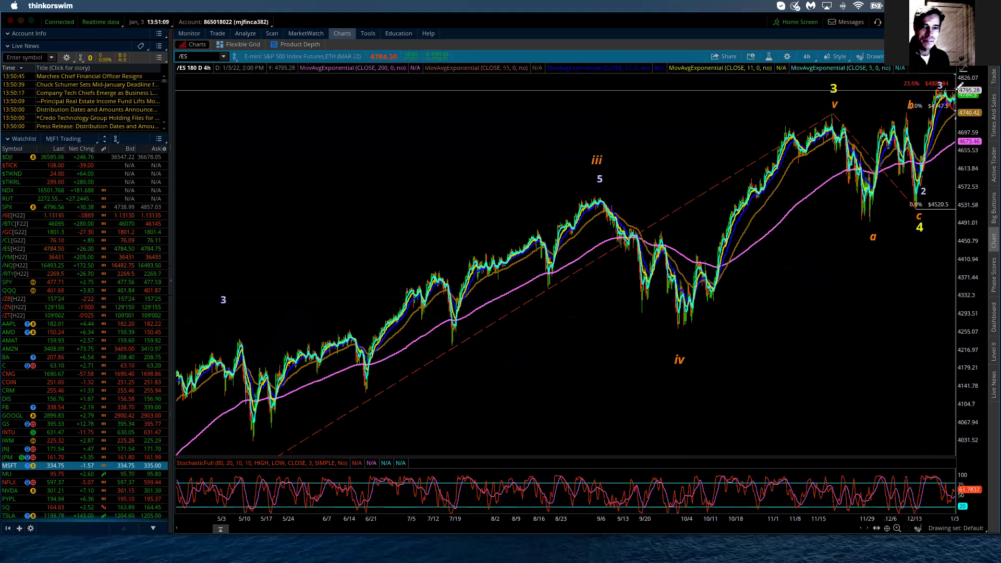
left_click(807, 57)
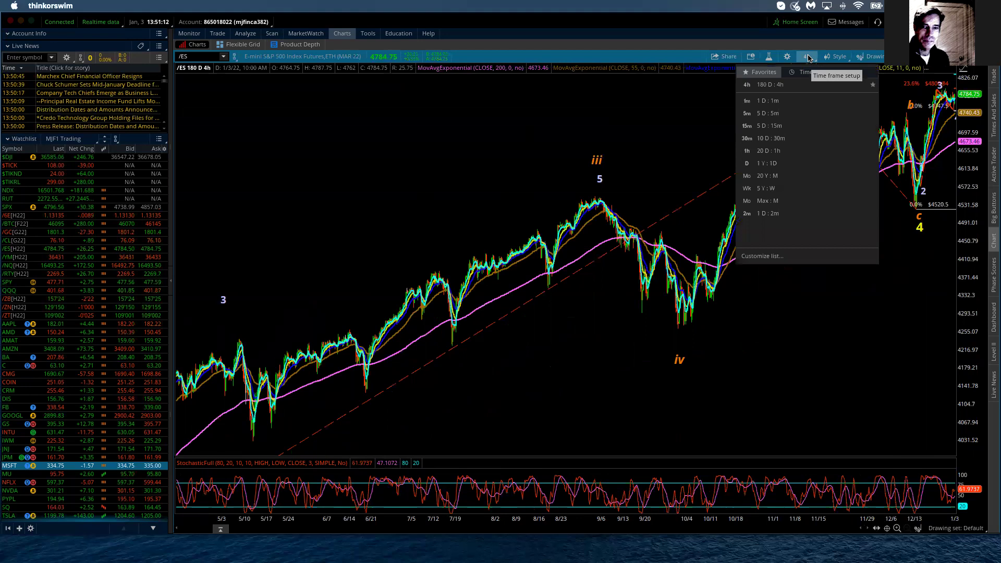
Switch to 20 D : 1h bars and label the latest low near the right edge as wave 4.
left_click(773, 152)
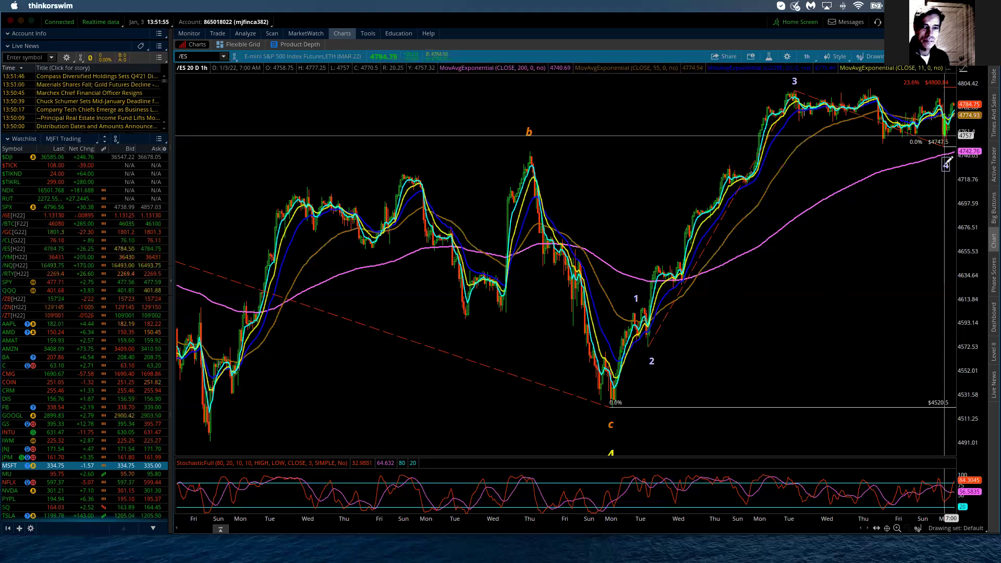
left_click(946, 163)
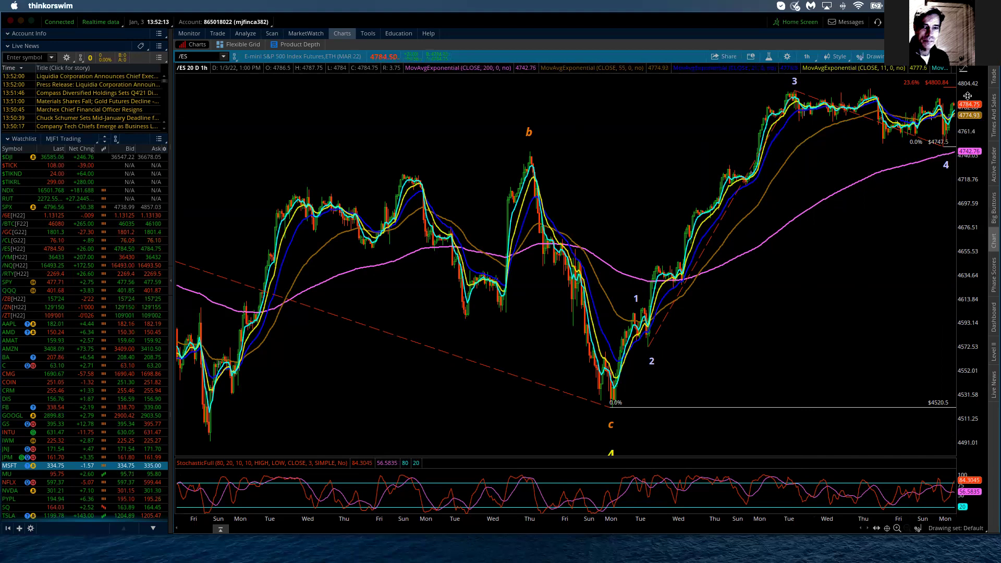
Compress the hourly price scale until Fibonacci levels up to 5026.84 are visible.
left_click_drag(968, 96, 974, 210)
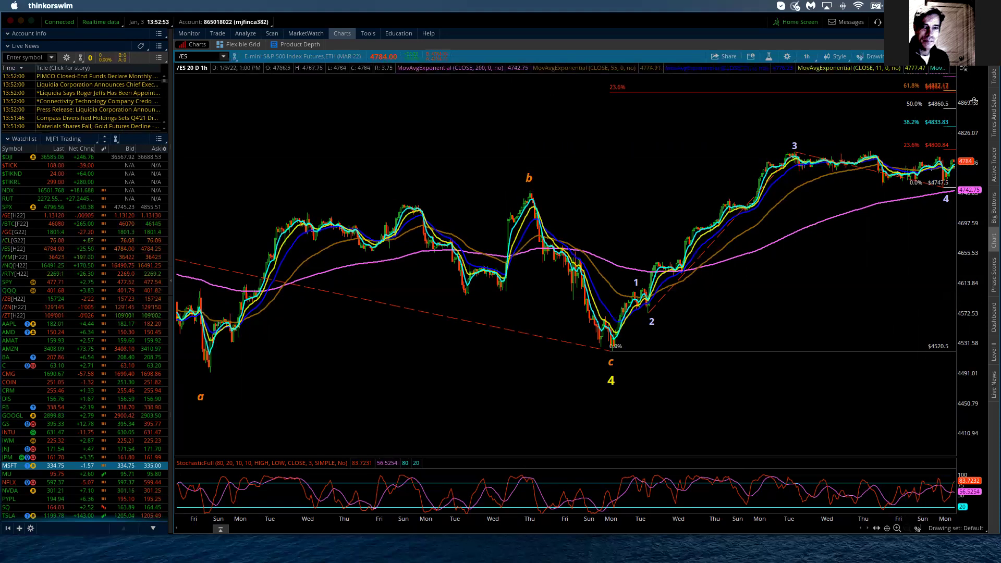
left_click_drag(973, 102, 982, 210)
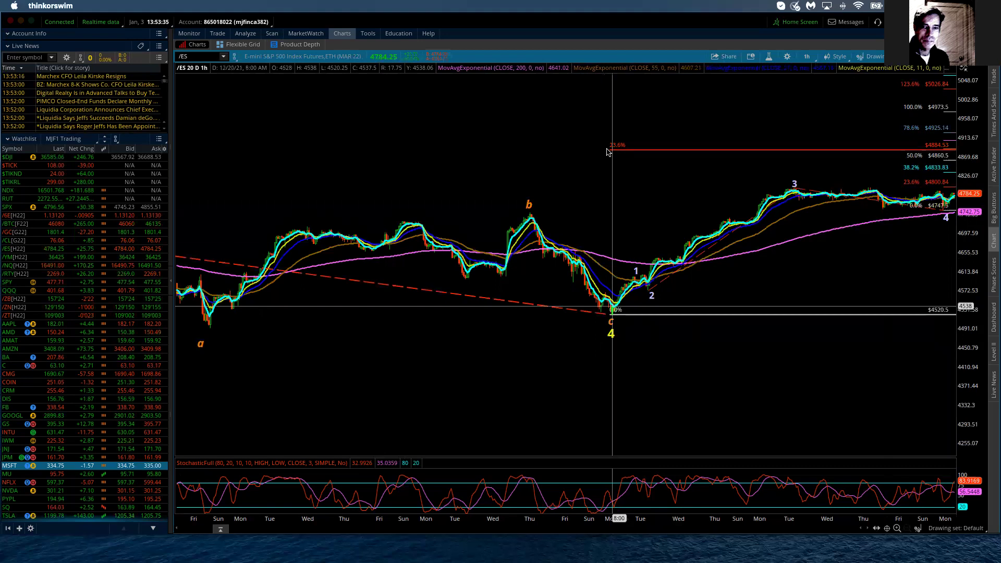
Compress the price scale further to show Fibonacci extensions up to 200% and beyond.
mouse_move(629, 151)
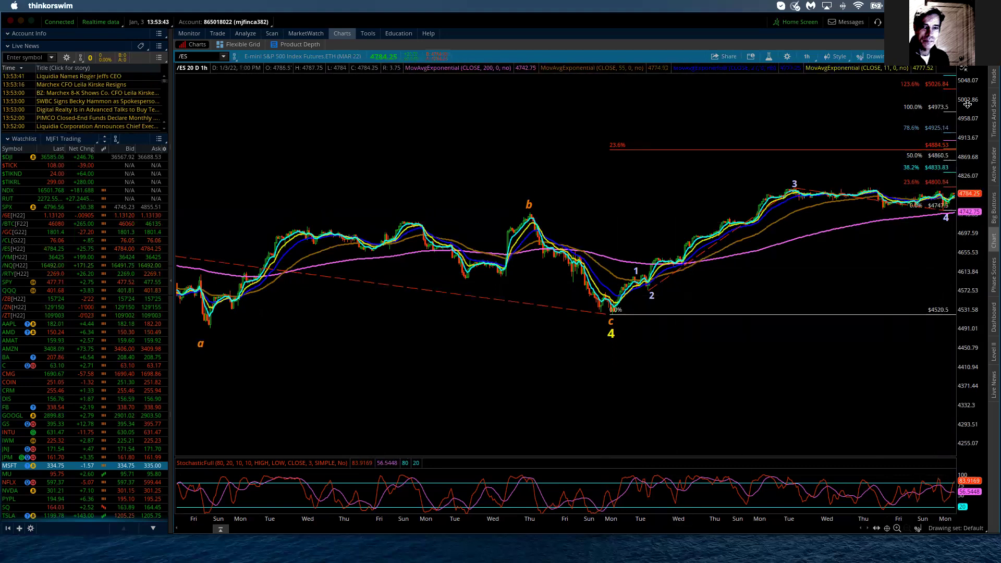
left_click_drag(967, 112, 886, 137)
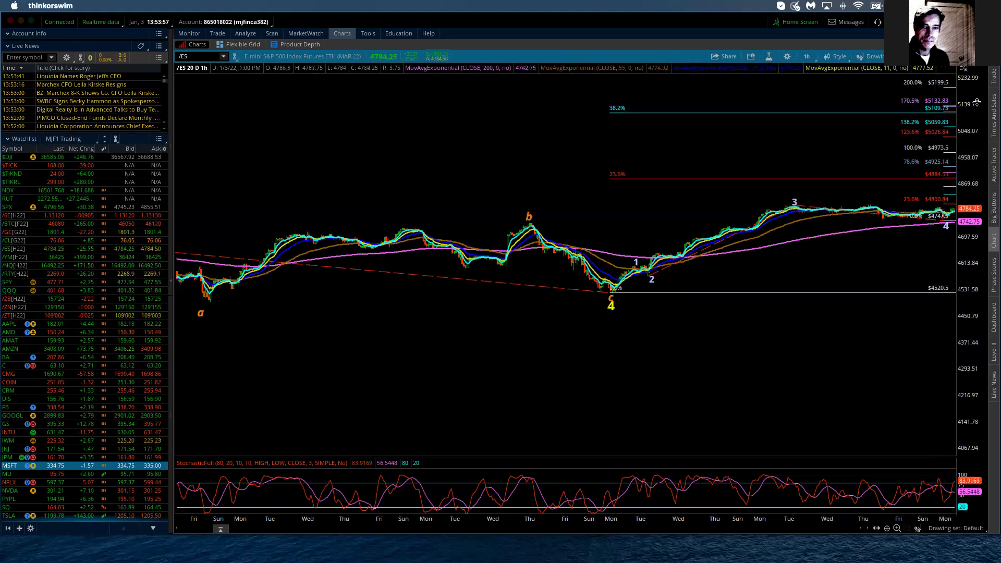
left_click_drag(970, 104, 975, 185)
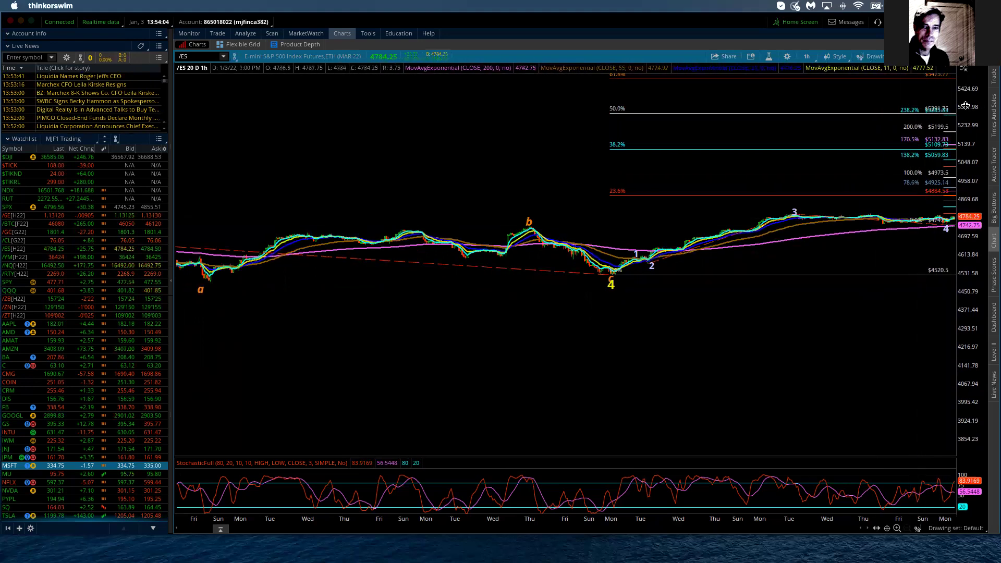
left_click_drag(966, 105, 966, 133)
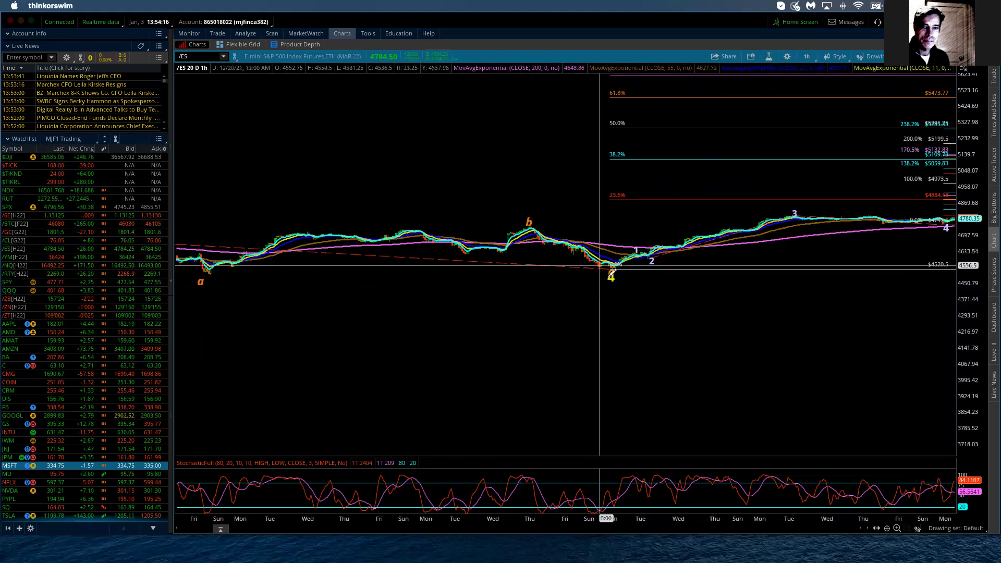
mouse_move(609, 271)
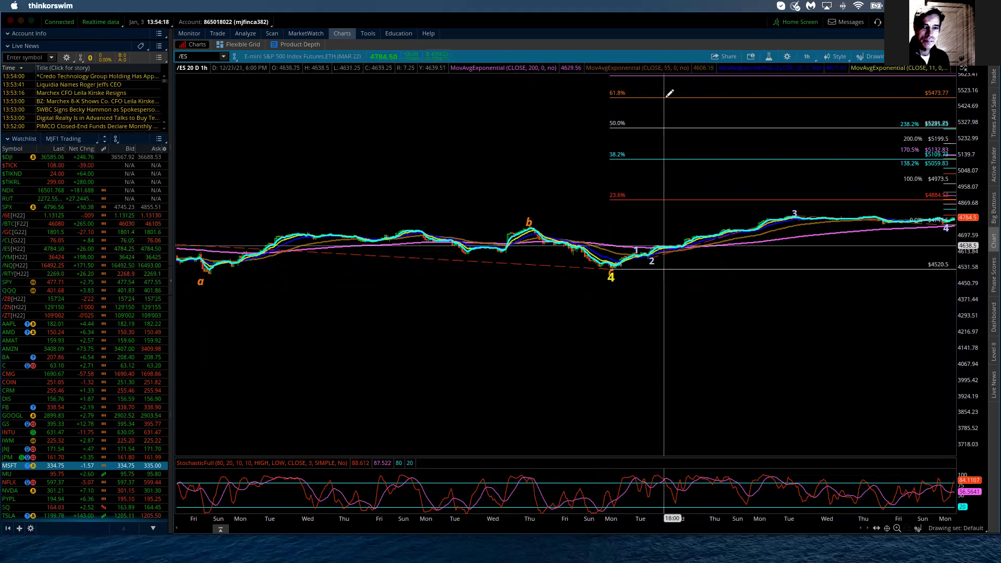
mouse_move(669, 93)
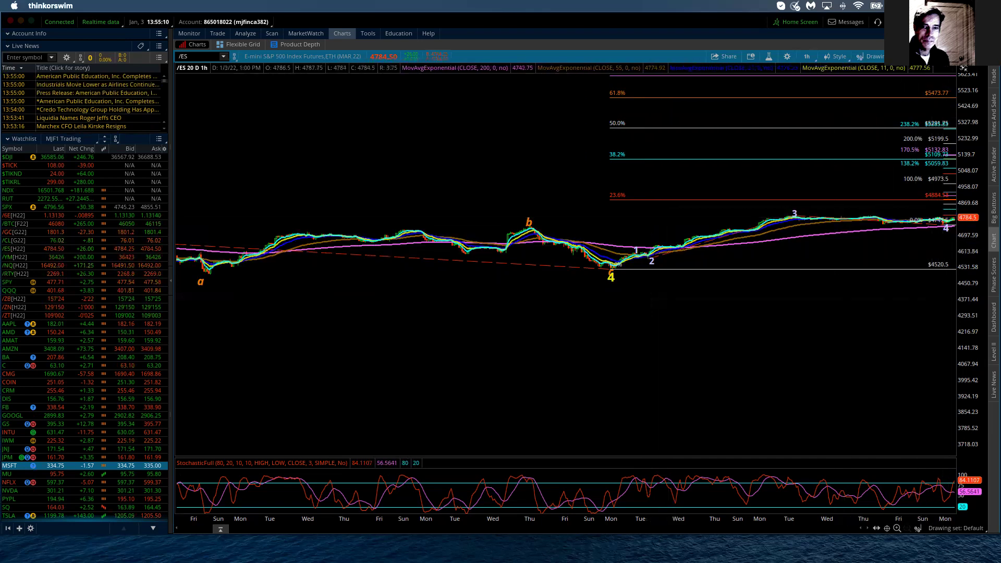
Set the price axis to Auto so the scale fits roughly 4491–4804.
left_click(963, 70)
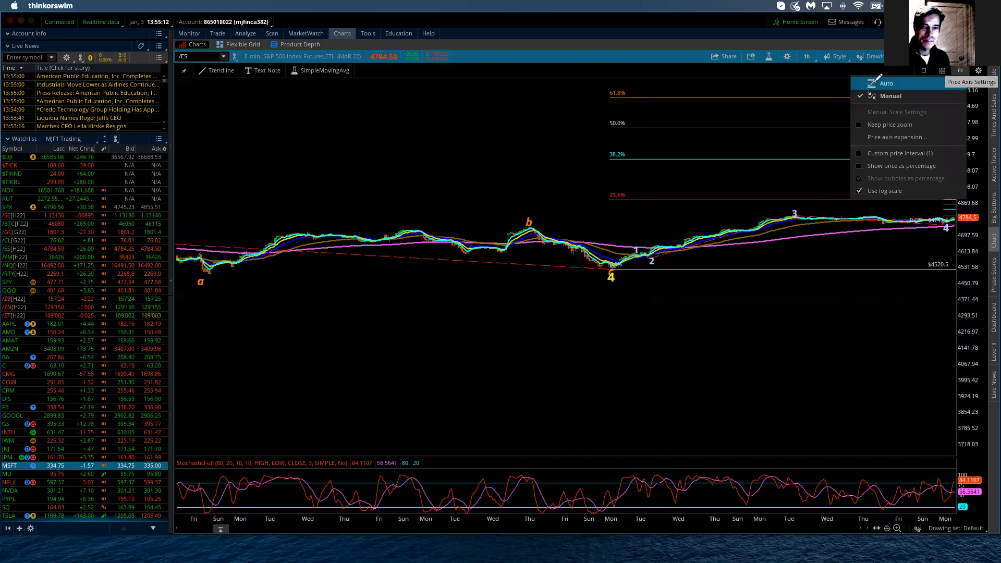
left_click(877, 82)
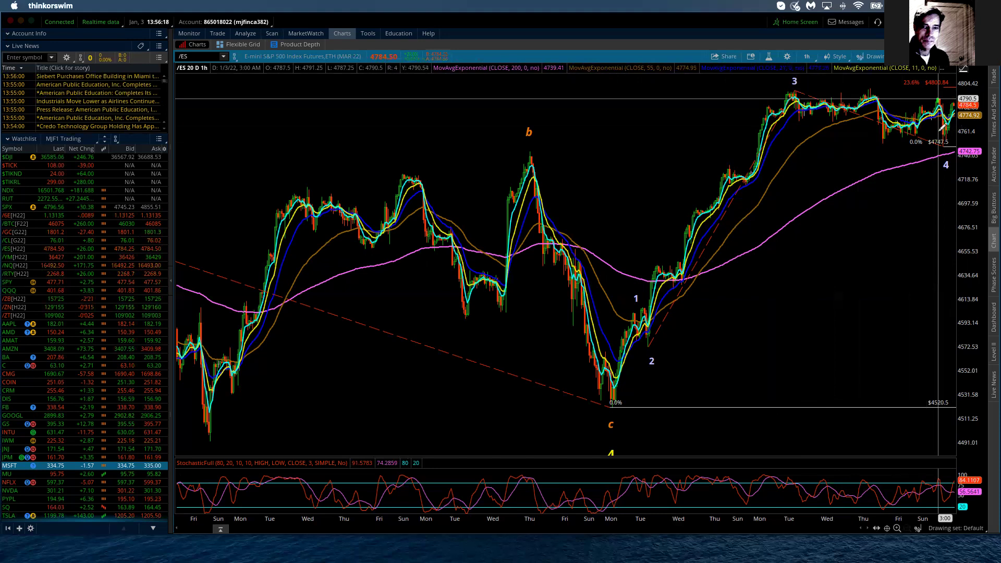
mouse_move(946, 141)
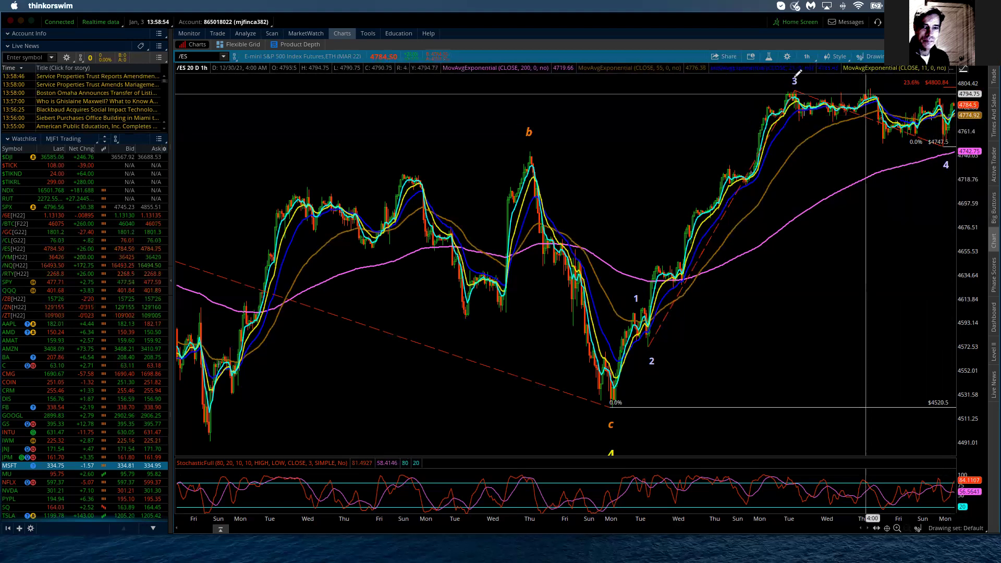
Zoom the time axis to span from the wave 3 high to the latest candles near 4784.50.
left_click_drag(763, 99, 954, 100)
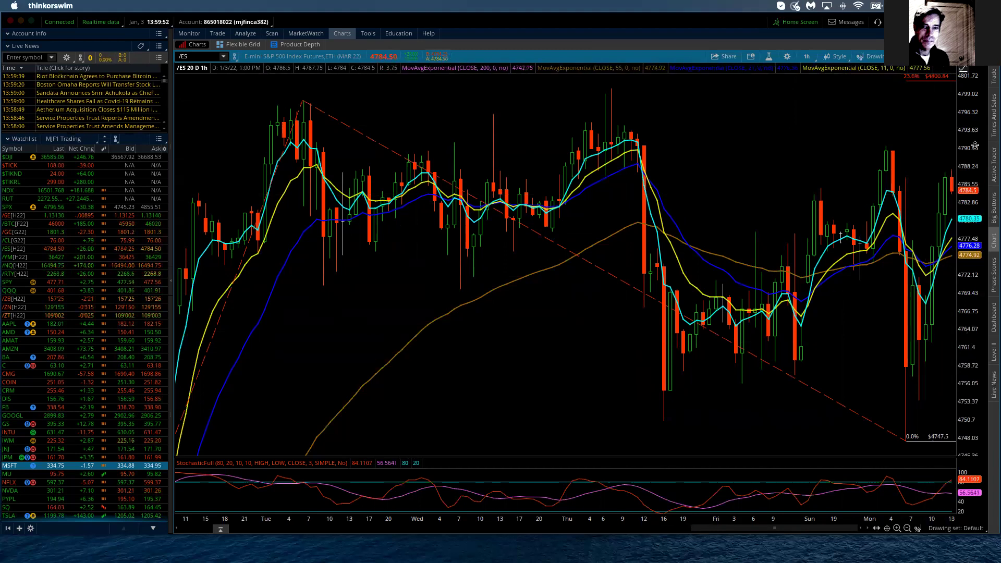
Compress the /ES hourly price scale so wave 4 and the moving average fit in view.
left_click_drag(975, 183, 976, 368)
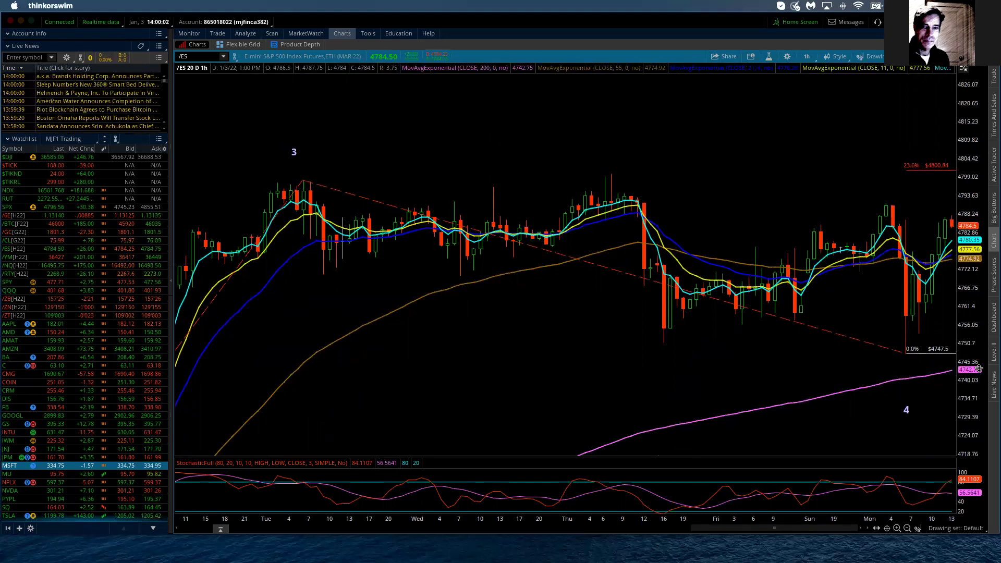
left_click_drag(979, 368, 968, 421)
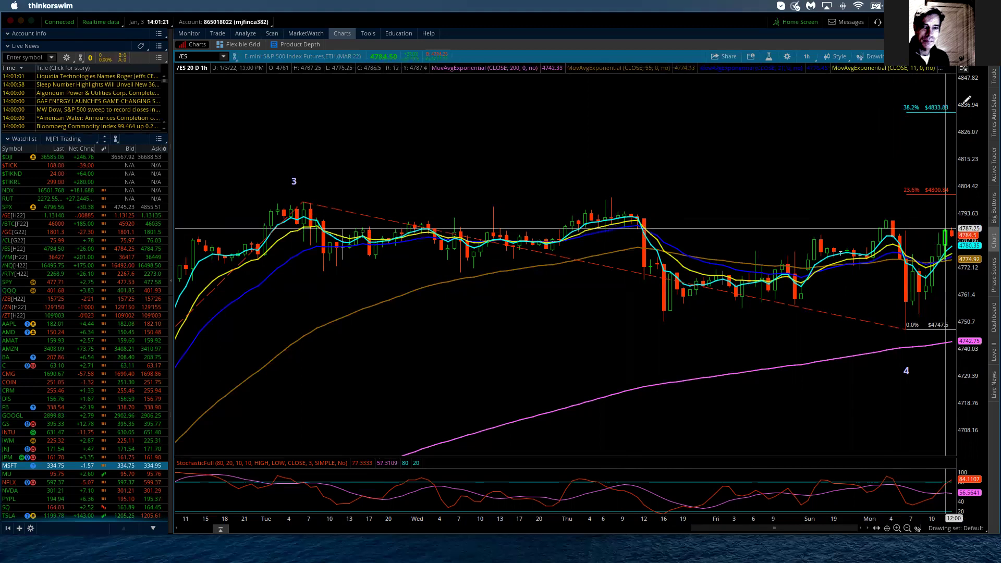
Squeeze the price axis until the Fibonacci targets up to 70.5% at 4906.83 show above 4747.5.
left_click_drag(969, 126, 971, 184)
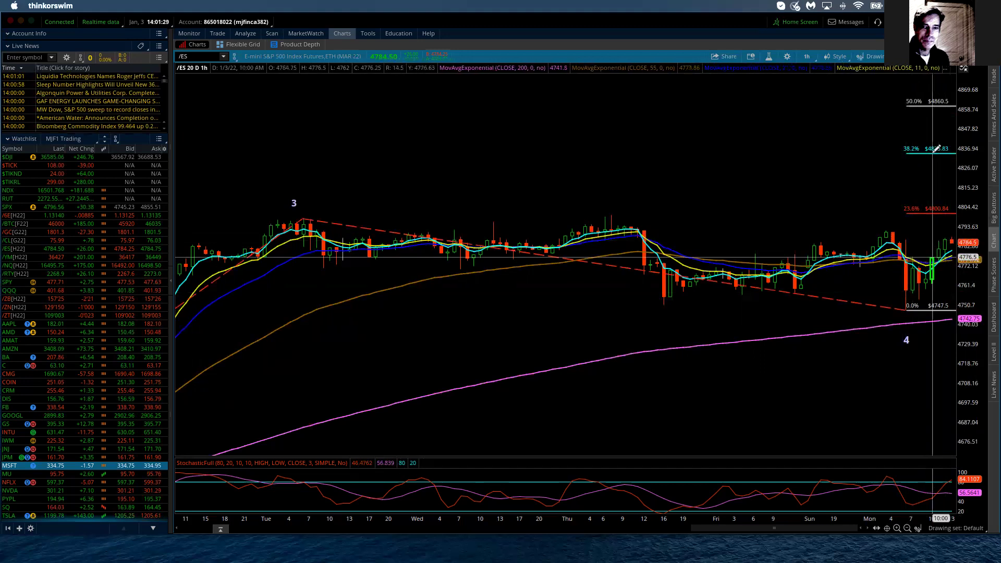
mouse_move(937, 149)
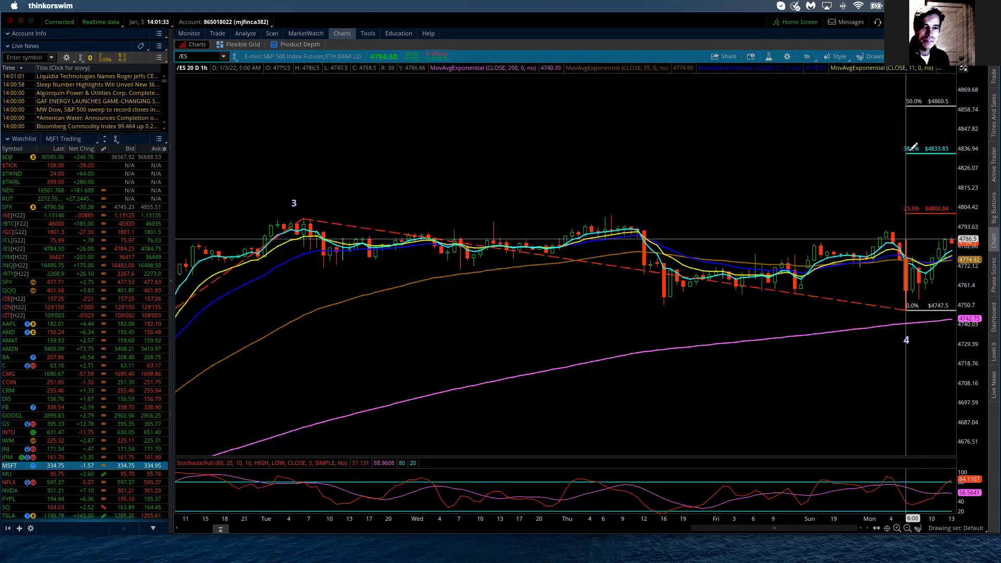
left_click_drag(972, 110, 973, 180)
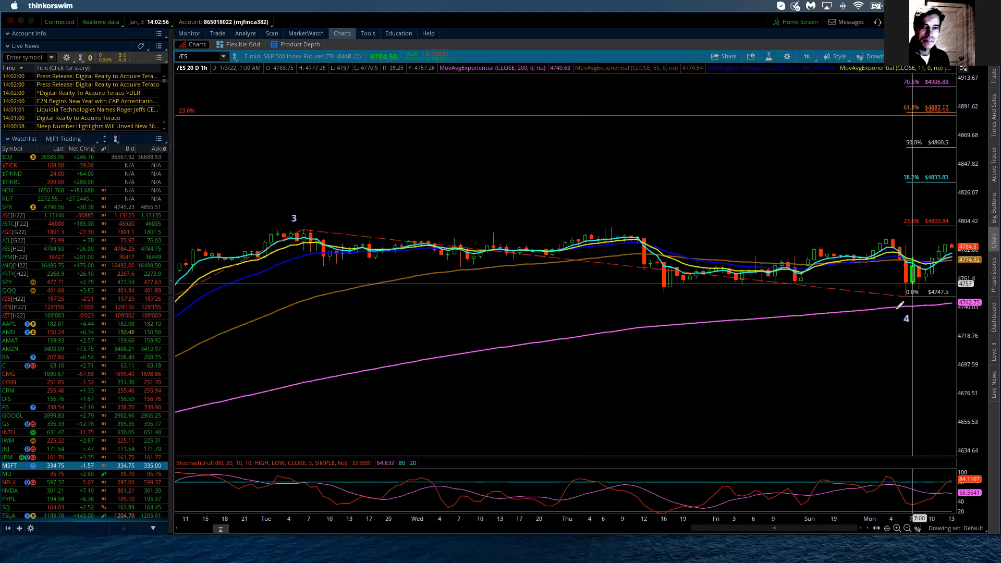
mouse_move(944, 221)
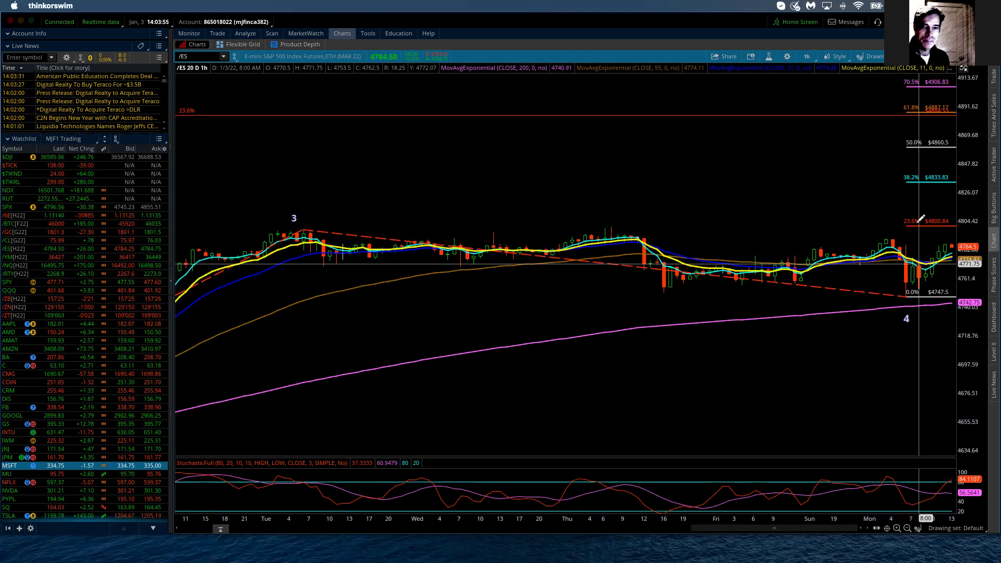
scroll(923, 219, "up", 3)
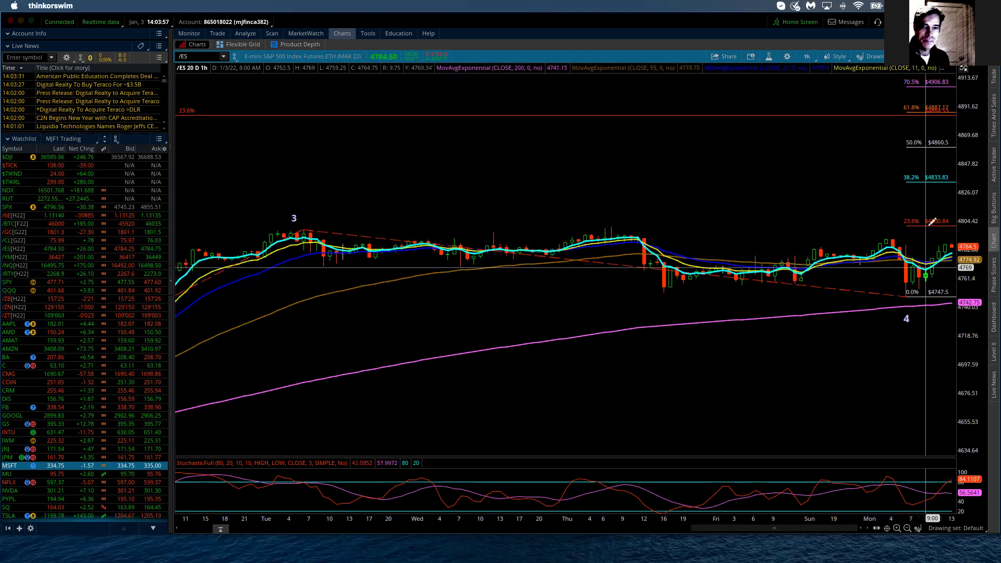
scroll(932, 221, "down", 3)
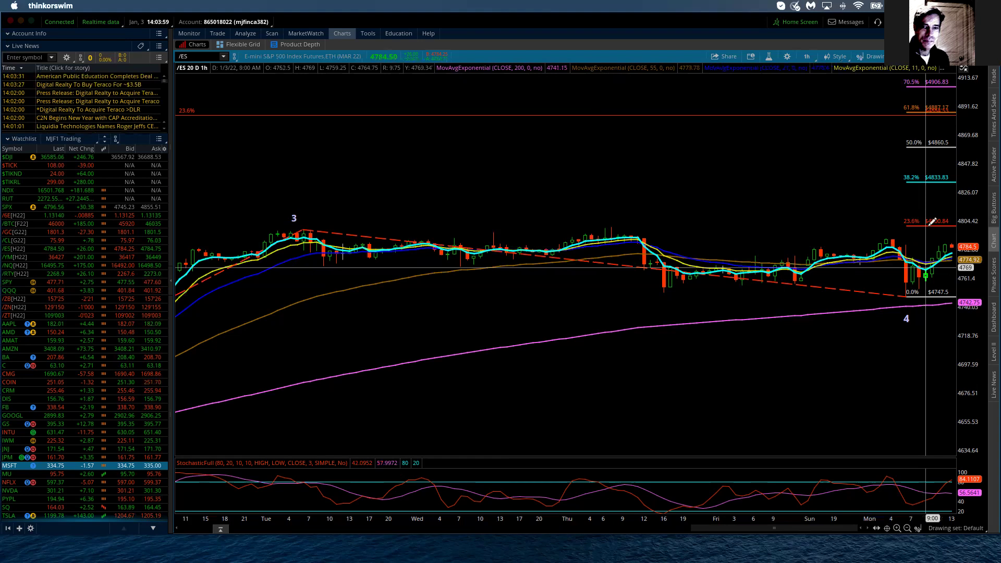